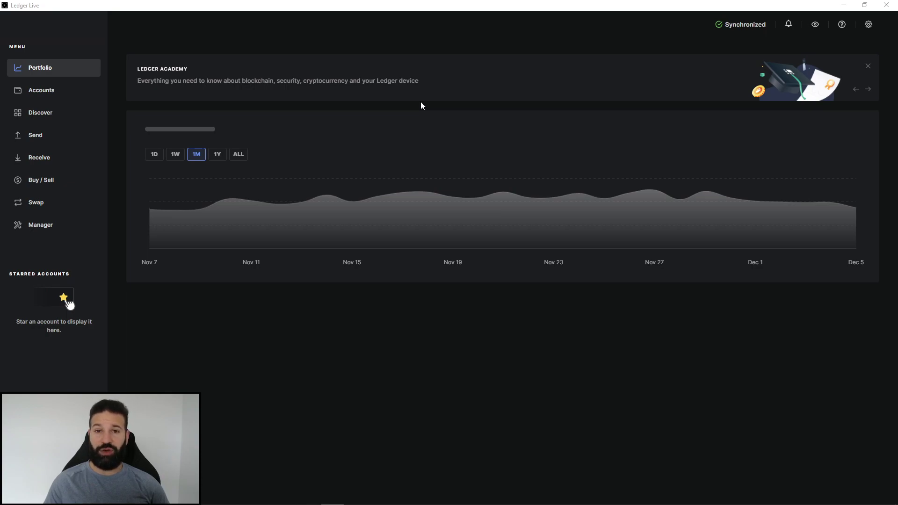
Step: Install the Solana (SOL) app on the Ledger Nano X from Ledger Live's Manager
click(48, 227)
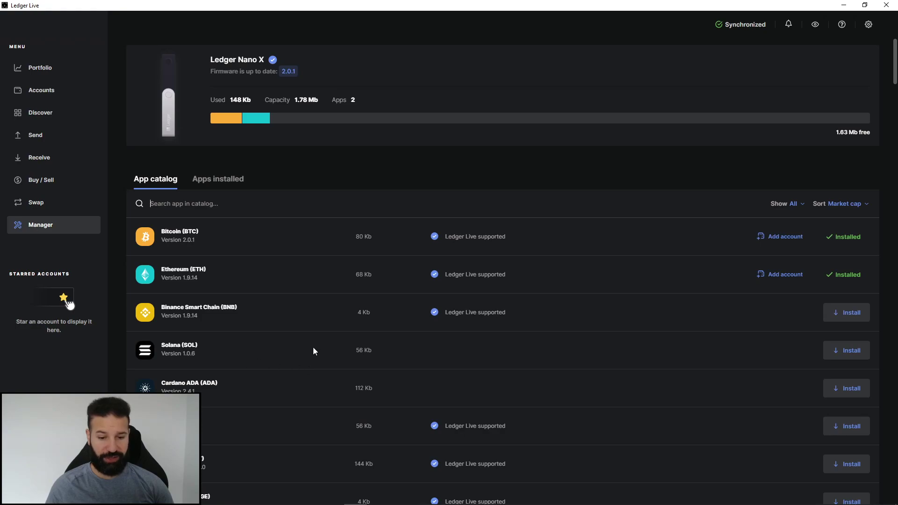
click(854, 351)
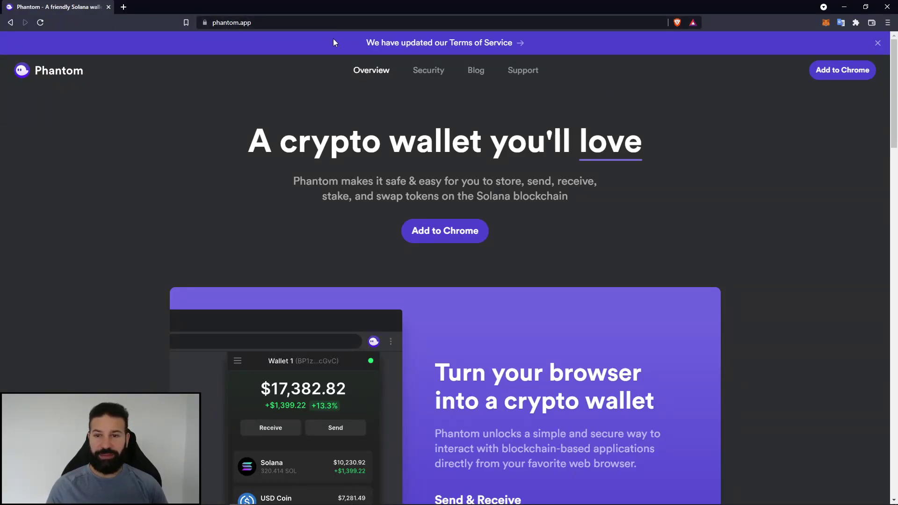
Step: Add the Phantom extension to Brave from the Chrome Web Store, then close the store tab
scroll(406, 172, down, 4)
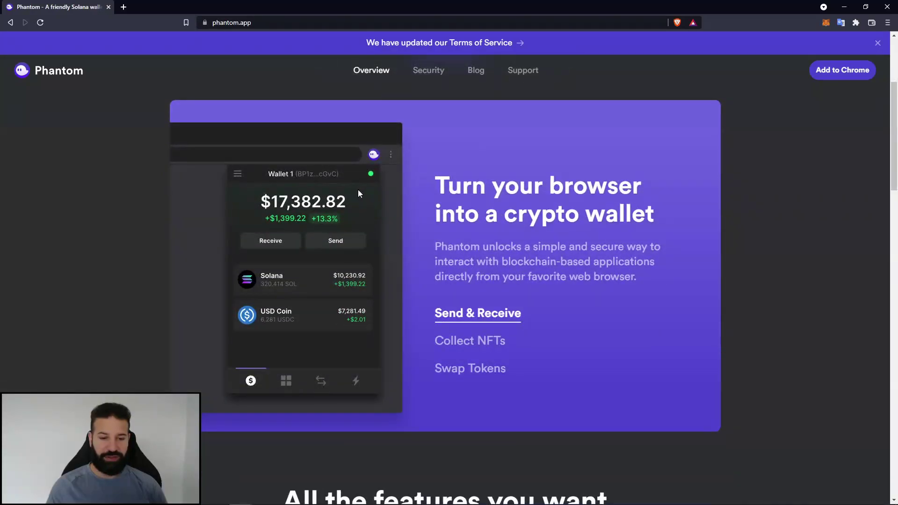
scroll(358, 190, up, 4)
click(863, 70)
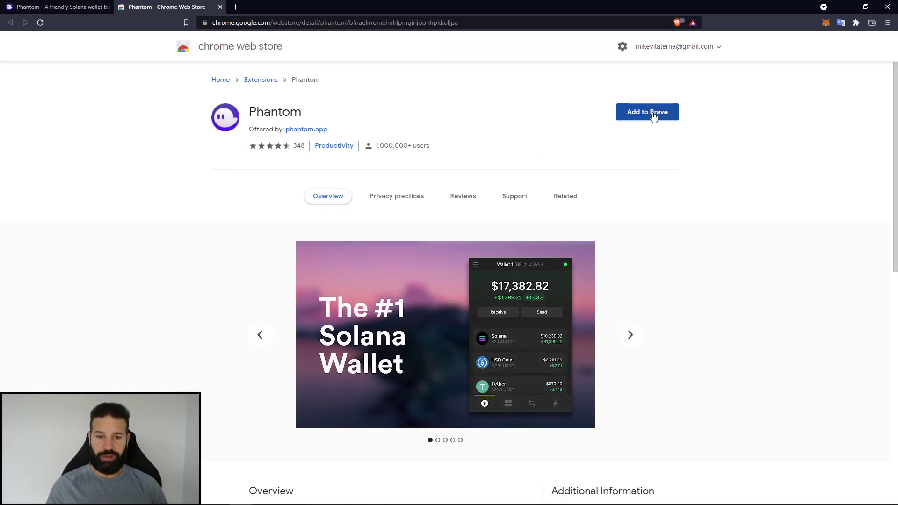
click(654, 115)
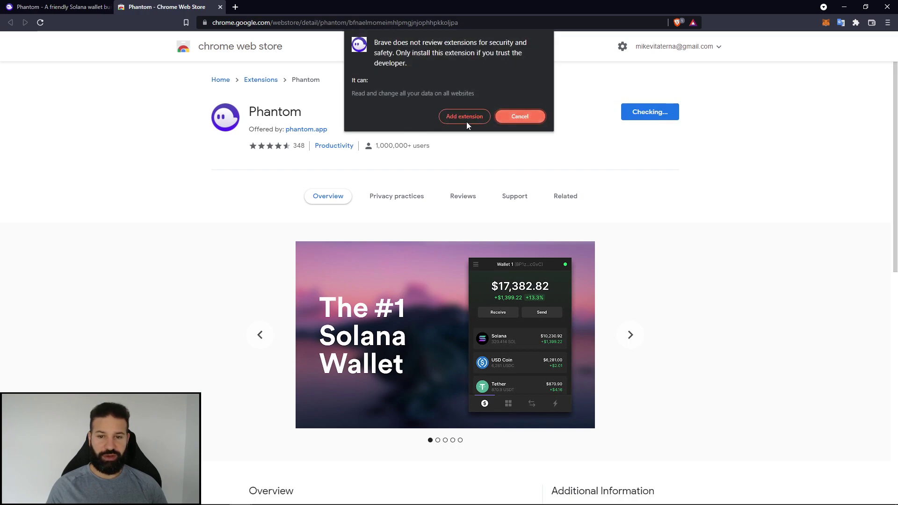
click(468, 119)
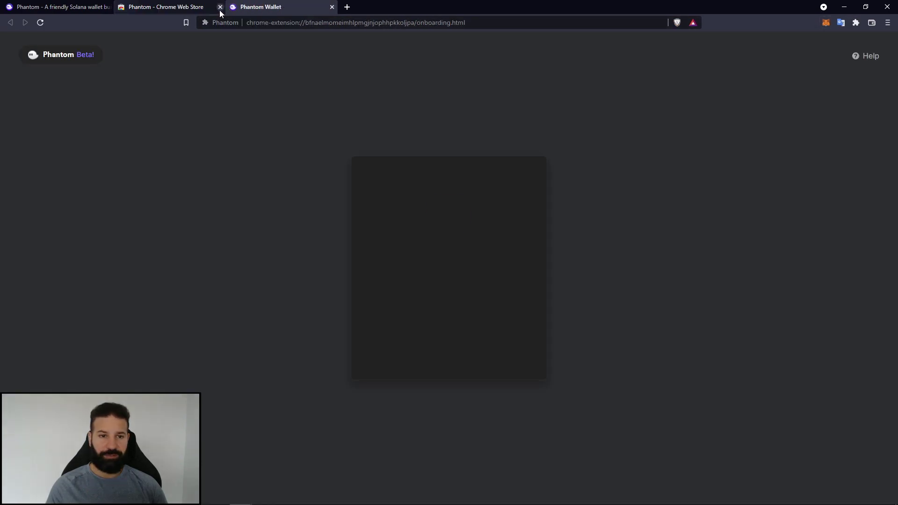
click(219, 7)
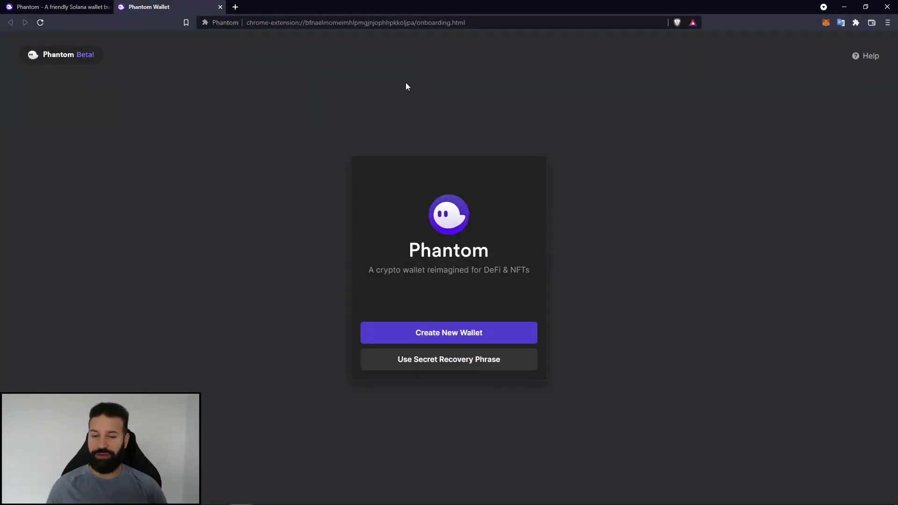
Step: Create a new Phantom wallet, confirm the recovery phrase is saved, and set a password accepting the Terms
click(472, 335)
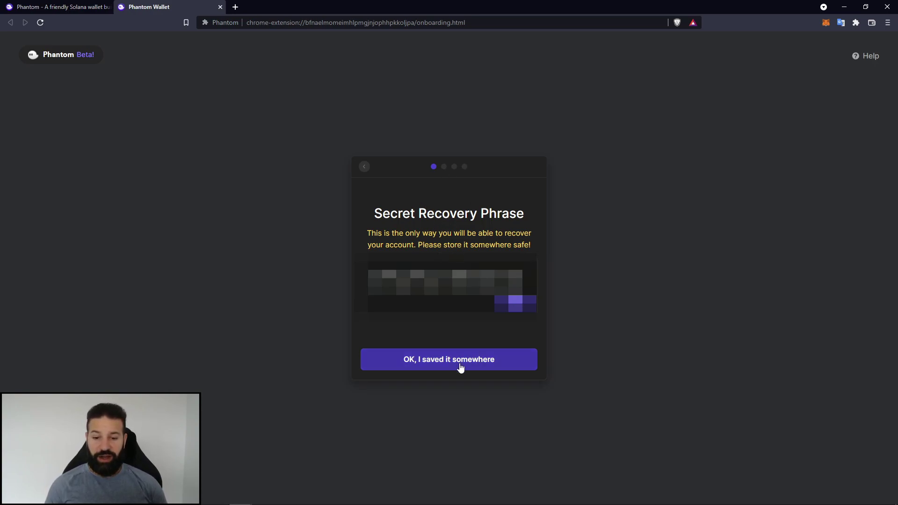
click(444, 363)
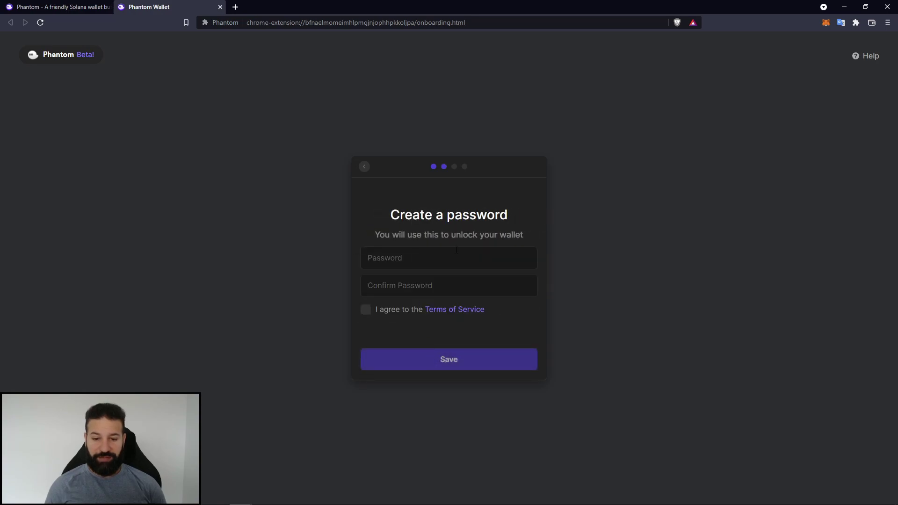
click(438, 265)
text(••••••••••••)
key(Tab)
text(•)
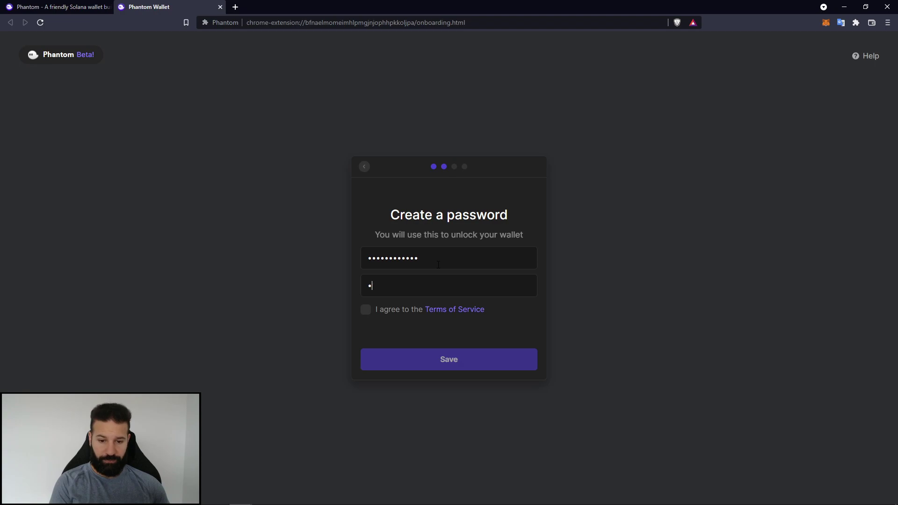
text(•••••••••••)
click(366, 310)
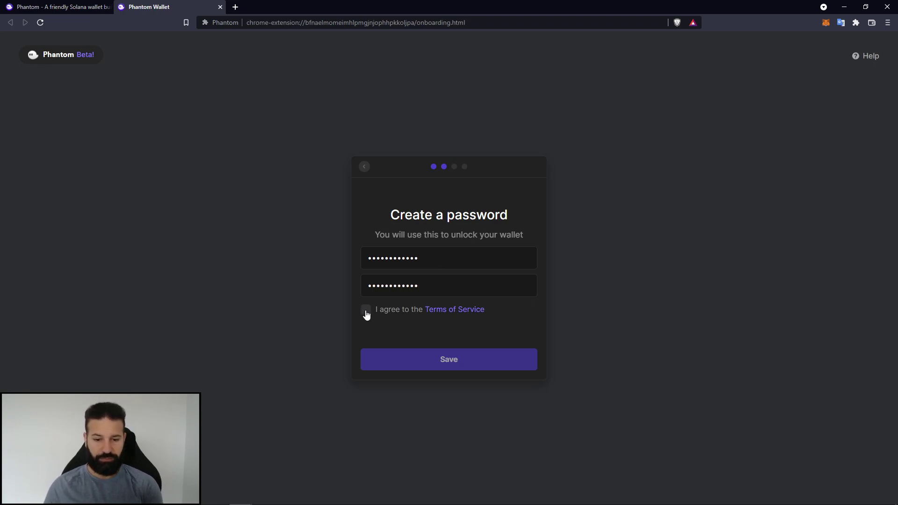
click(456, 361)
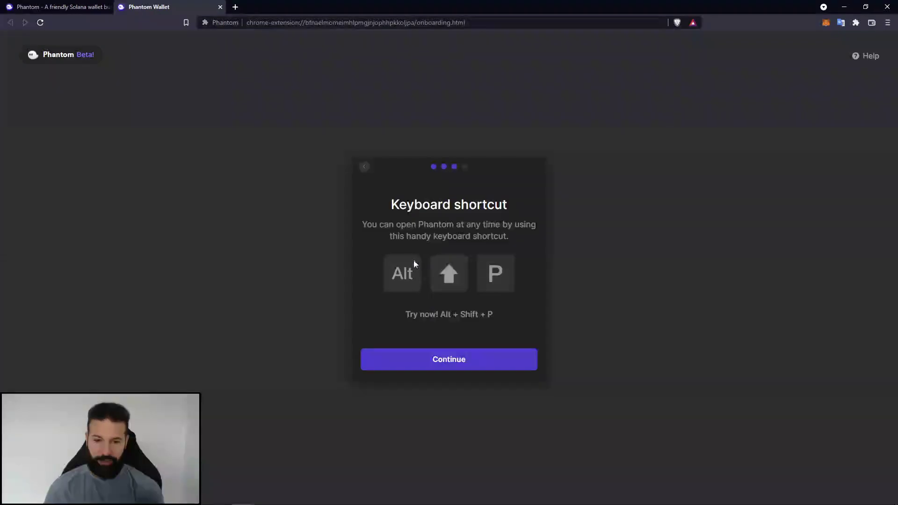
click(453, 369)
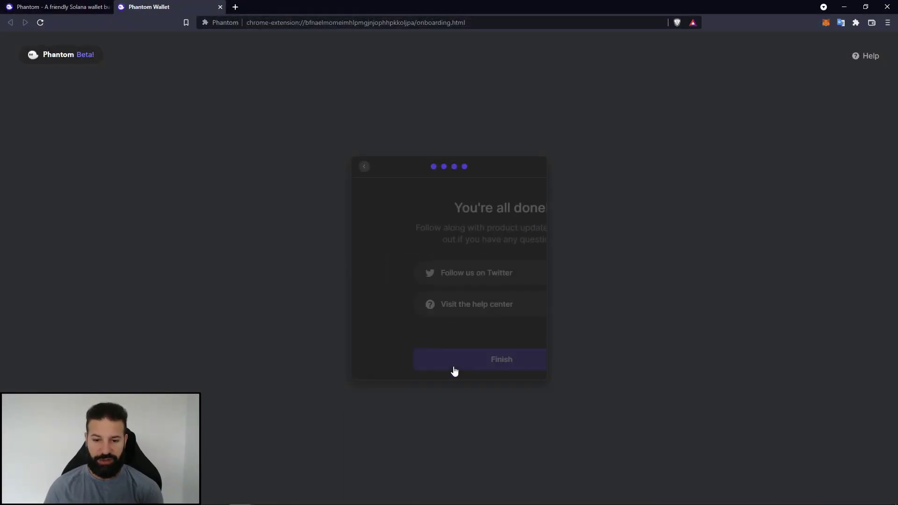
Step: Finish wallet setup, pin Phantom to the browser toolbar, and dismiss the token price error
click(454, 369)
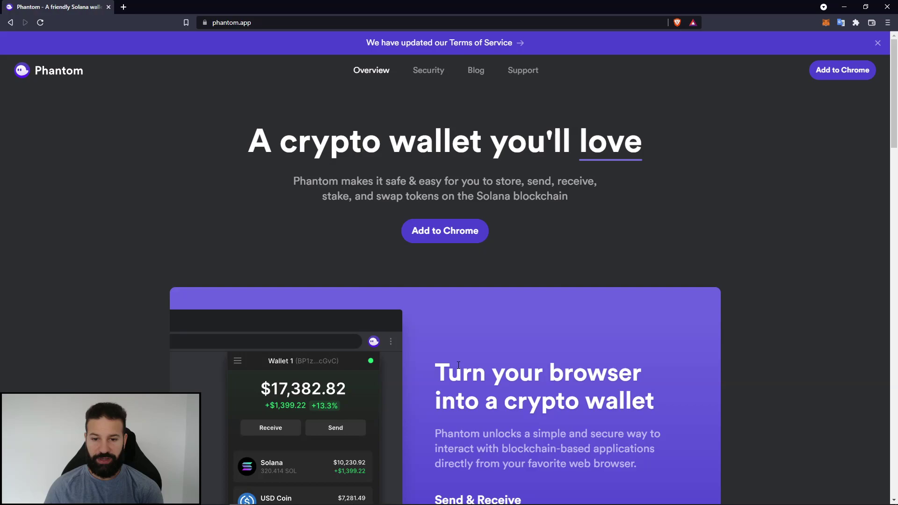
click(855, 23)
click(835, 127)
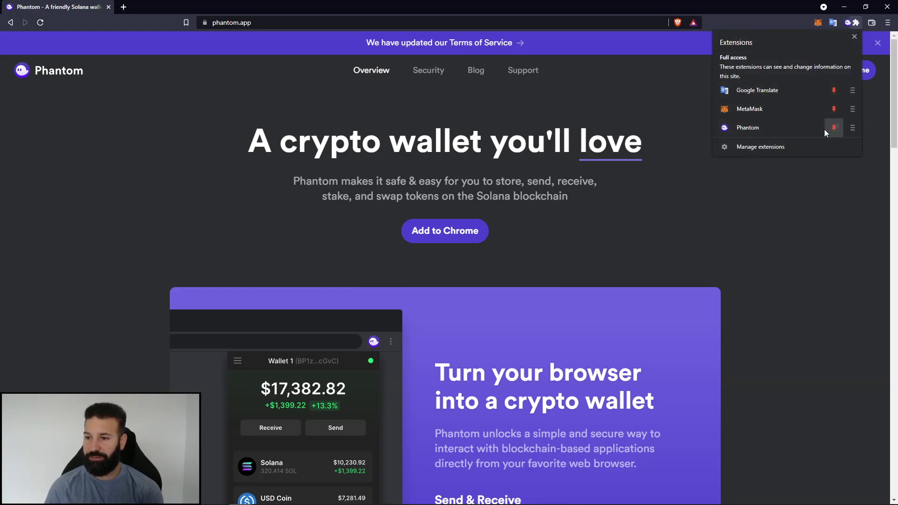
click(853, 36)
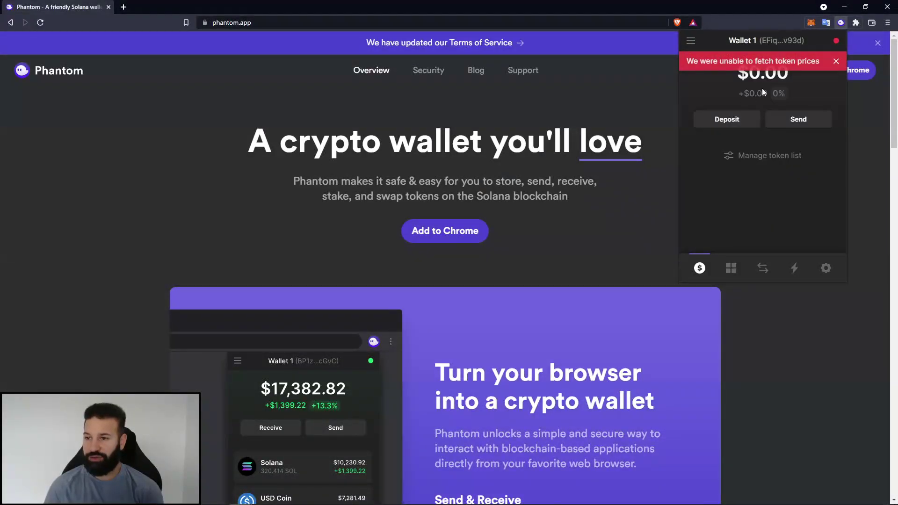
click(836, 61)
Step: Connect the Ledger Nano X as a hardware wallet and add its 44'/501 Solana address
click(691, 40)
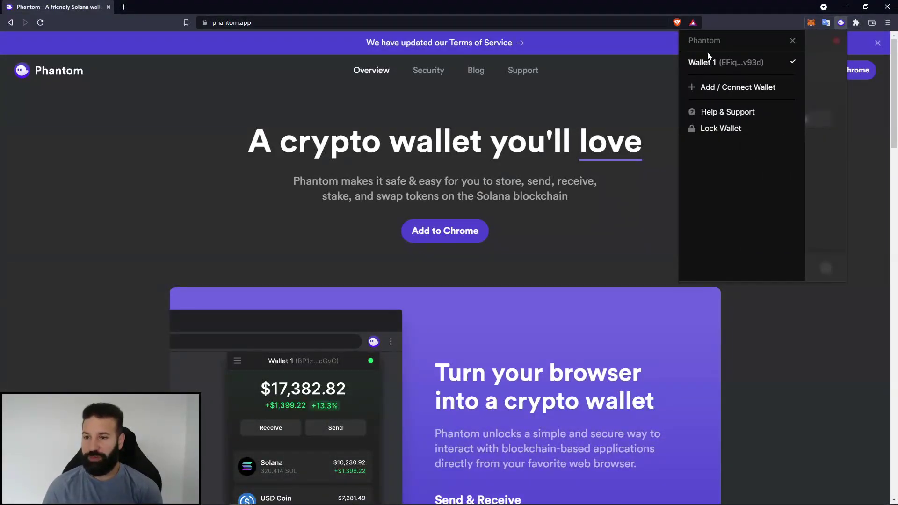
click(723, 90)
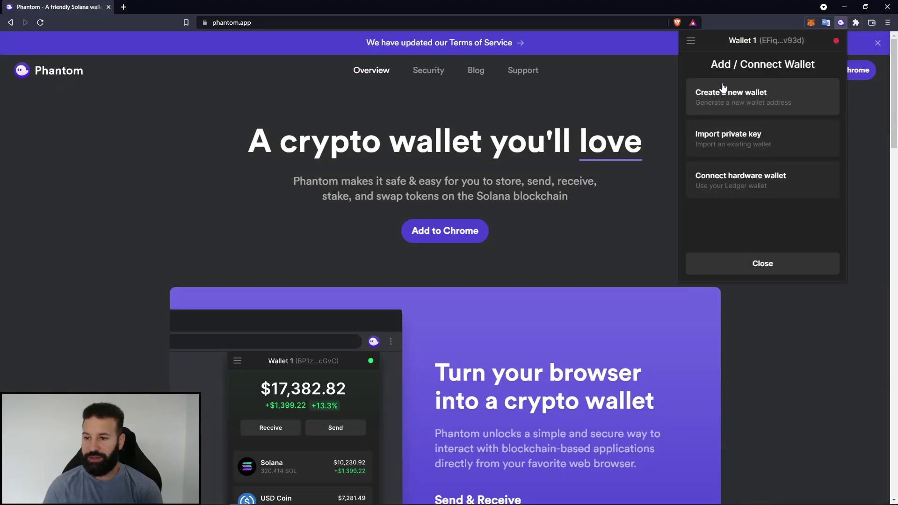
click(754, 187)
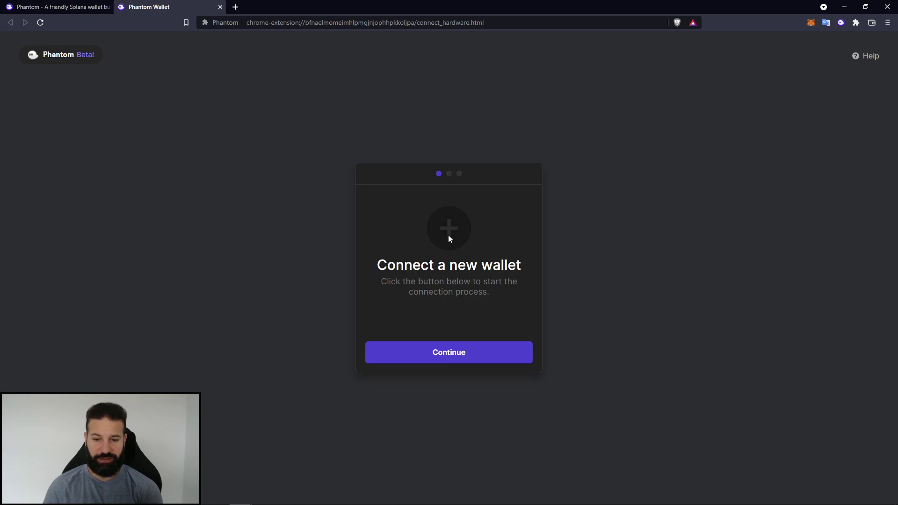
click(451, 352)
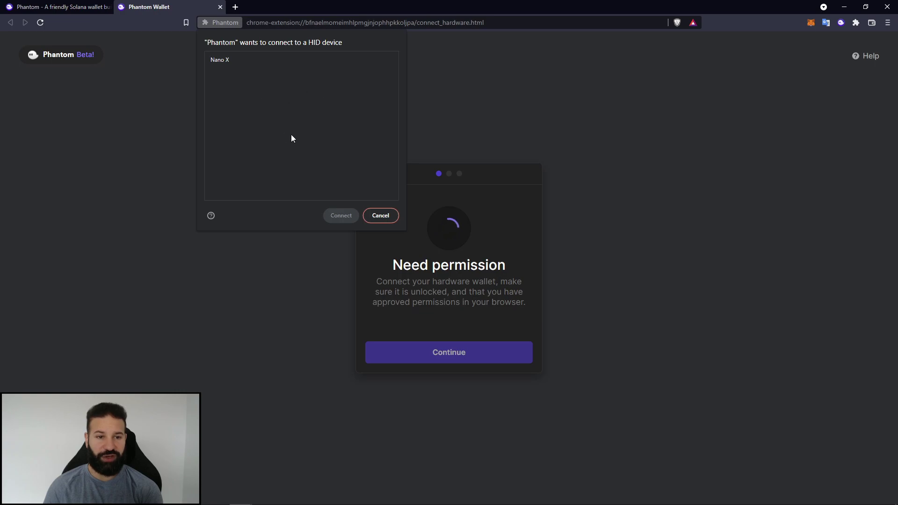
click(225, 61)
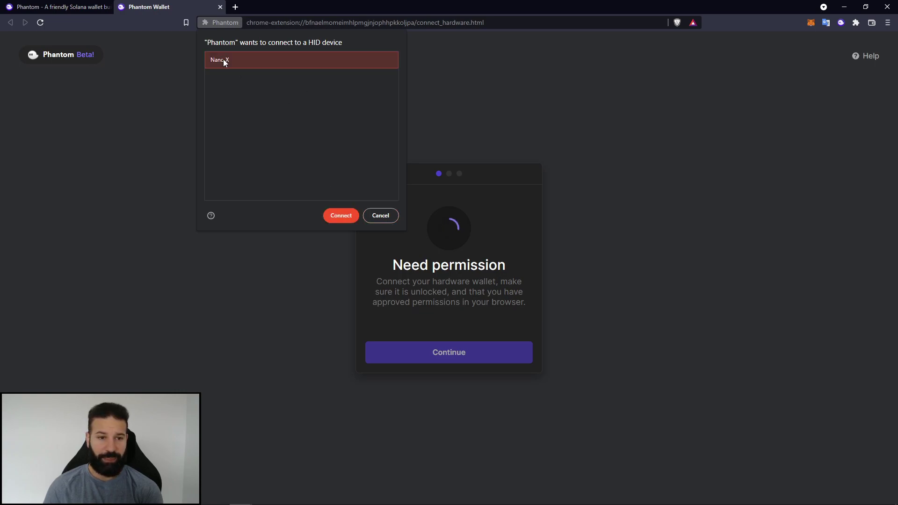
click(335, 217)
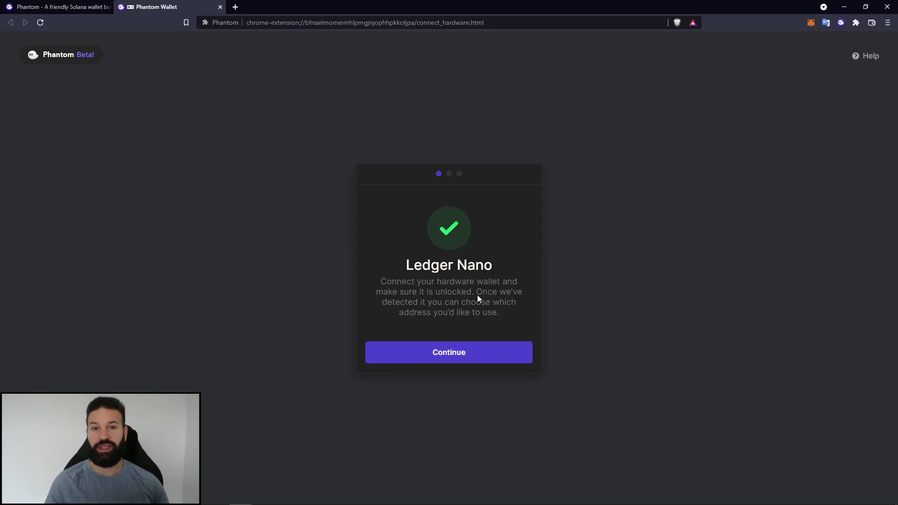
click(454, 355)
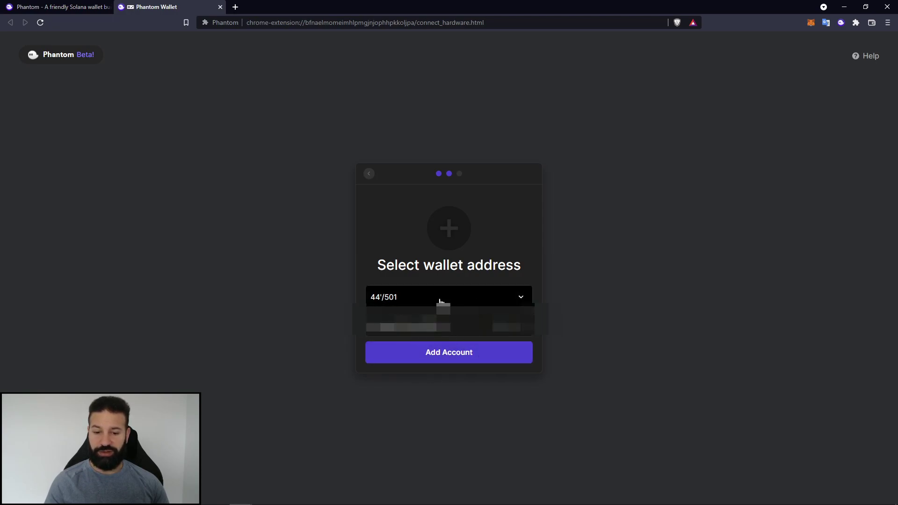
click(457, 361)
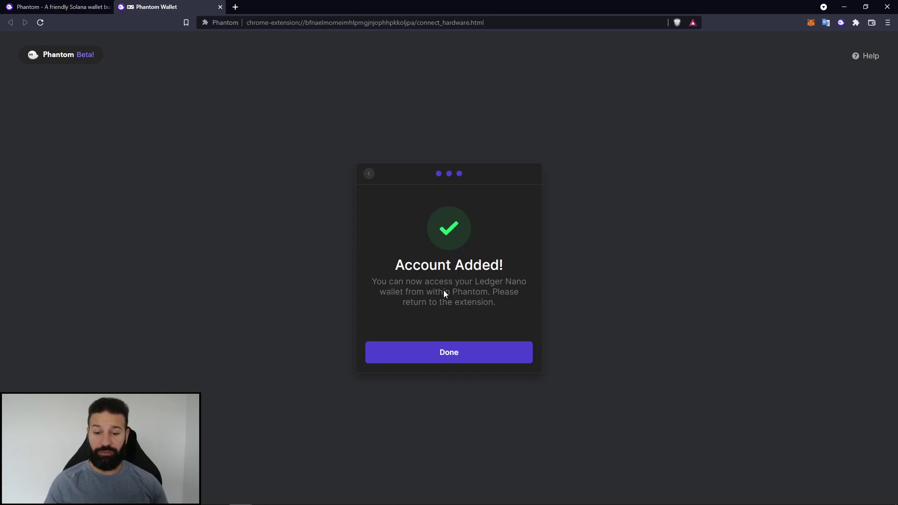
Step: Open Phantom's Solana deposit screen for the Ledger 1 account and copy its receive address
click(469, 357)
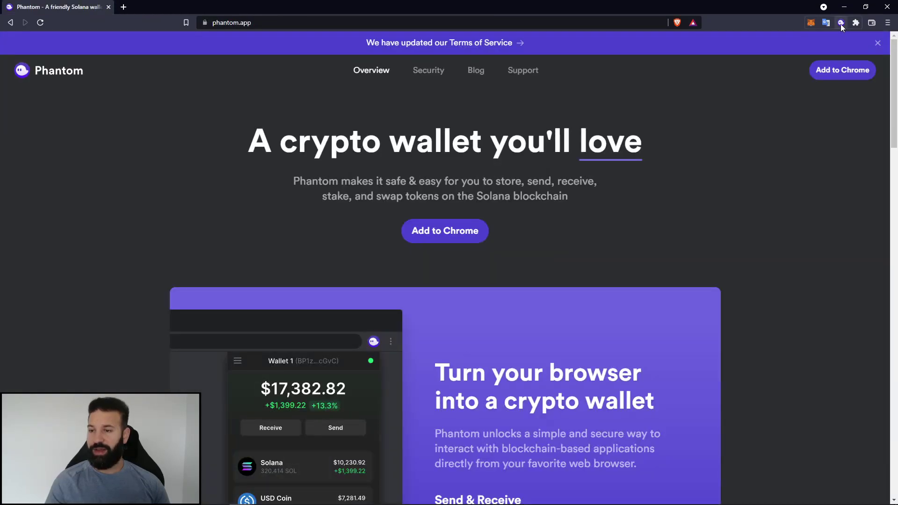
click(840, 23)
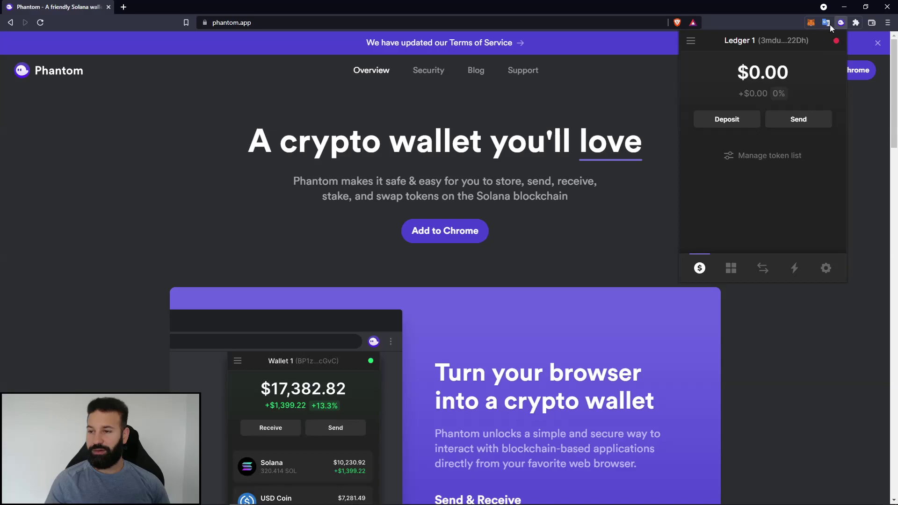
click(728, 121)
text(sol)
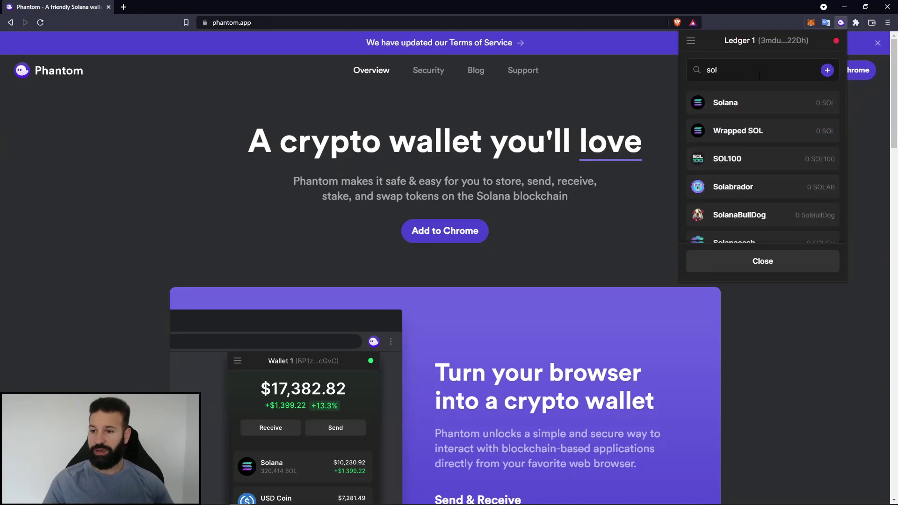
click(742, 108)
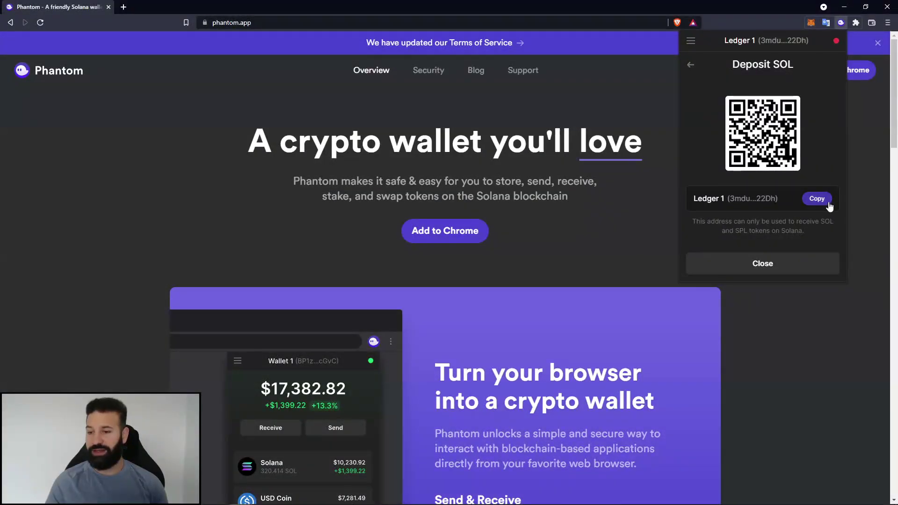
click(691, 40)
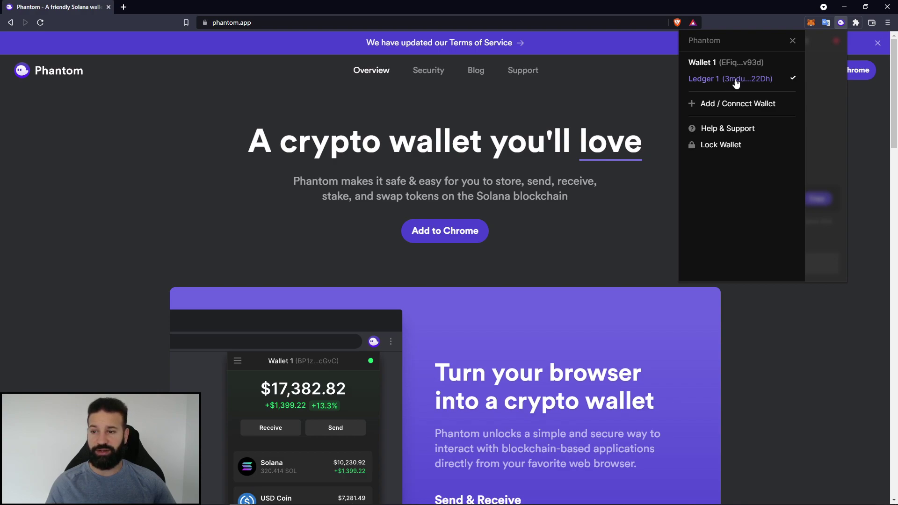
click(812, 100)
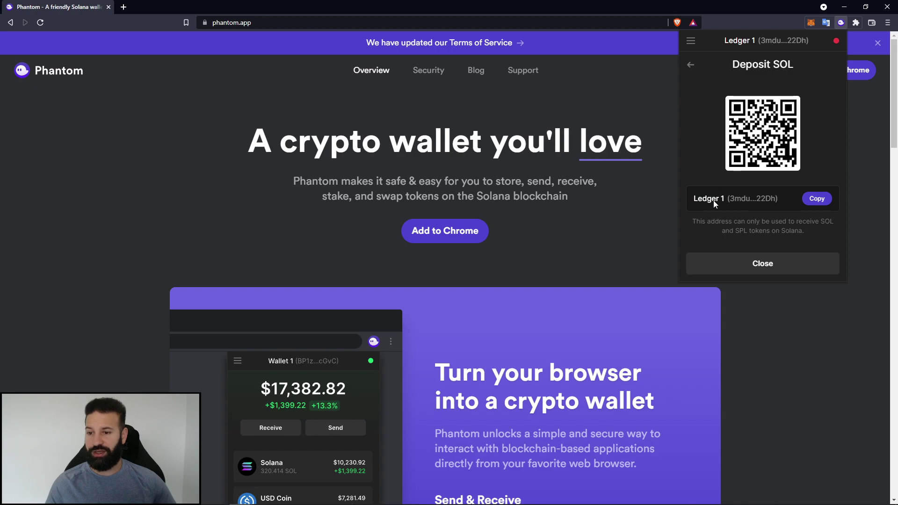
click(818, 199)
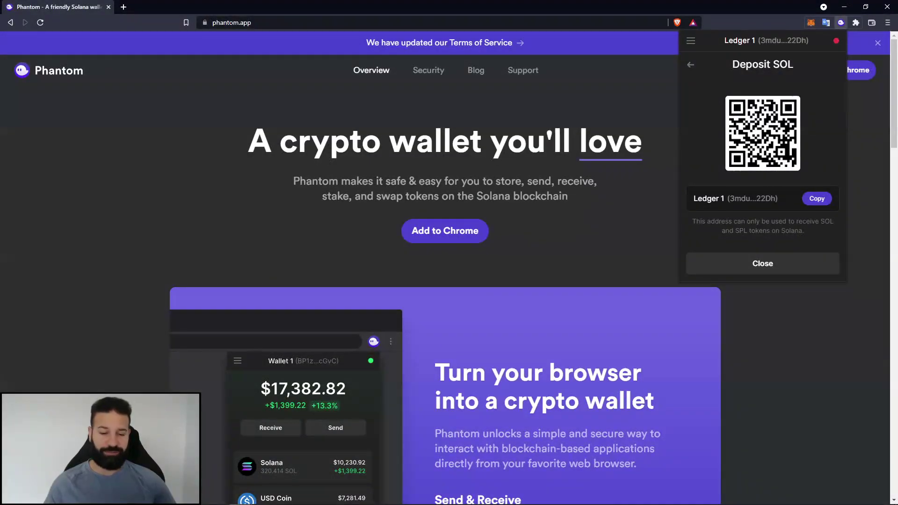
Step: Paste the copied Ledger address into the recipient field on Mandala's Withdraw SOL page
key(alt+Tab)
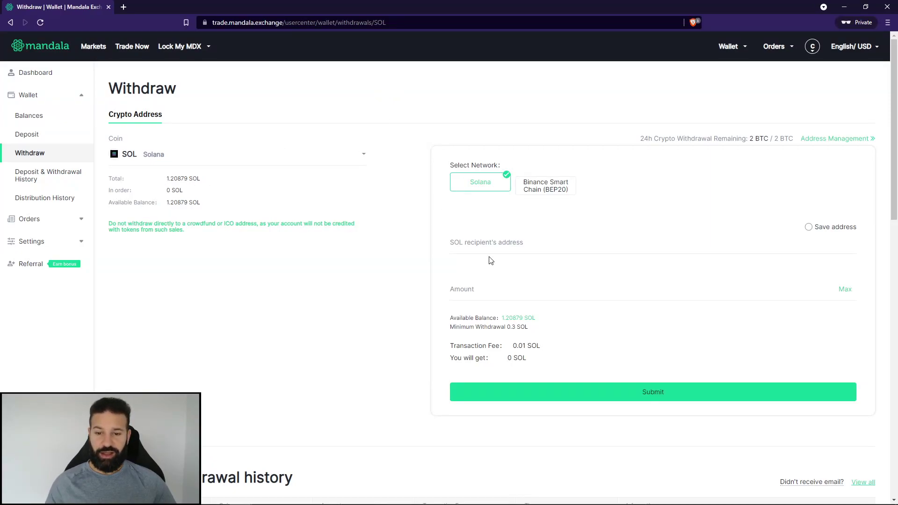
click(504, 243)
right_click(498, 244)
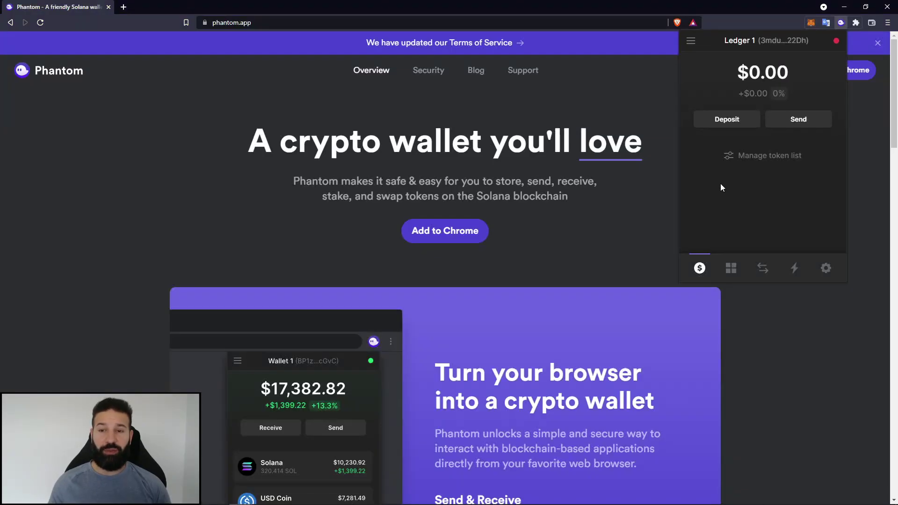
Step: Rename the Ledger 1 wallet to 'RBM Crypto' in settings and return to the balance view
click(826, 268)
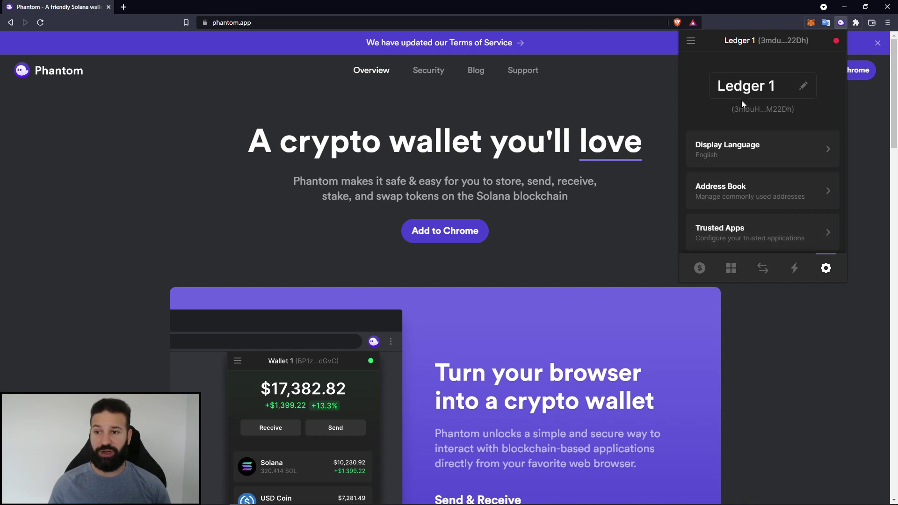
scroll(742, 101, down, 5)
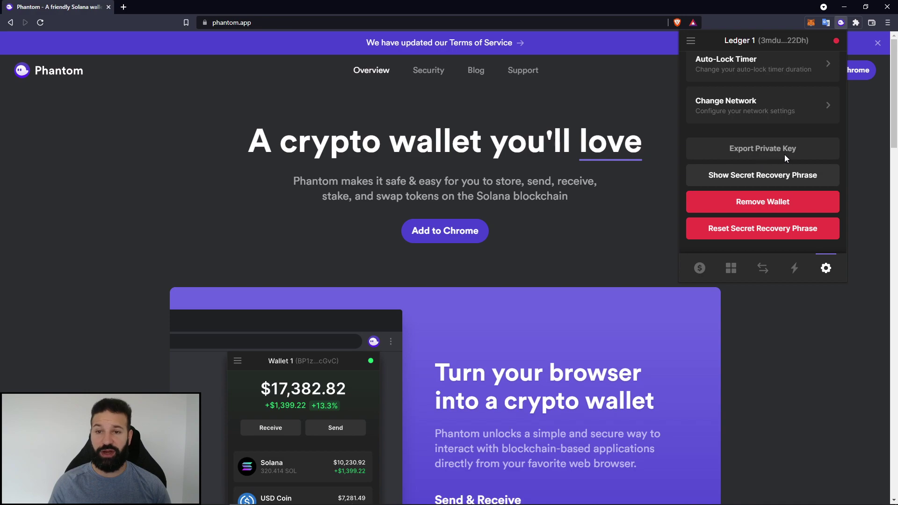
scroll(749, 168, up, 5)
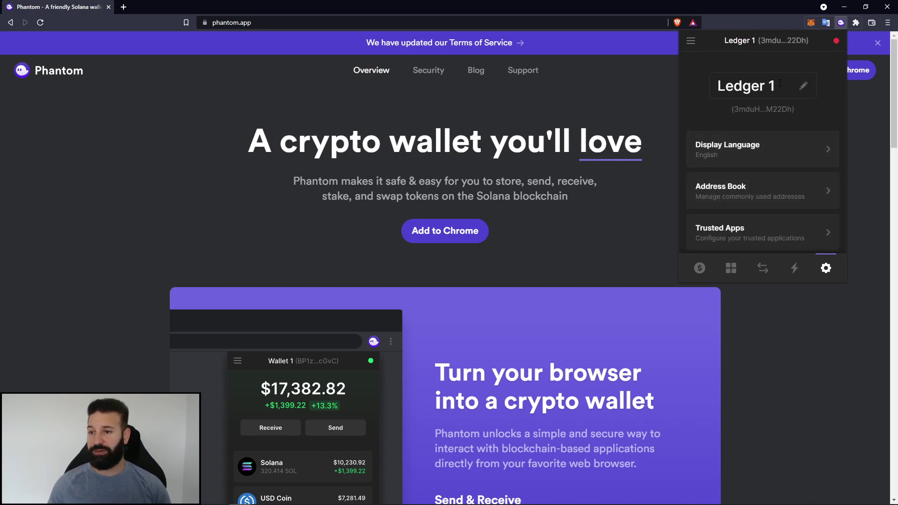
drag(780, 83, 689, 83)
text(RBM CRYPTO)
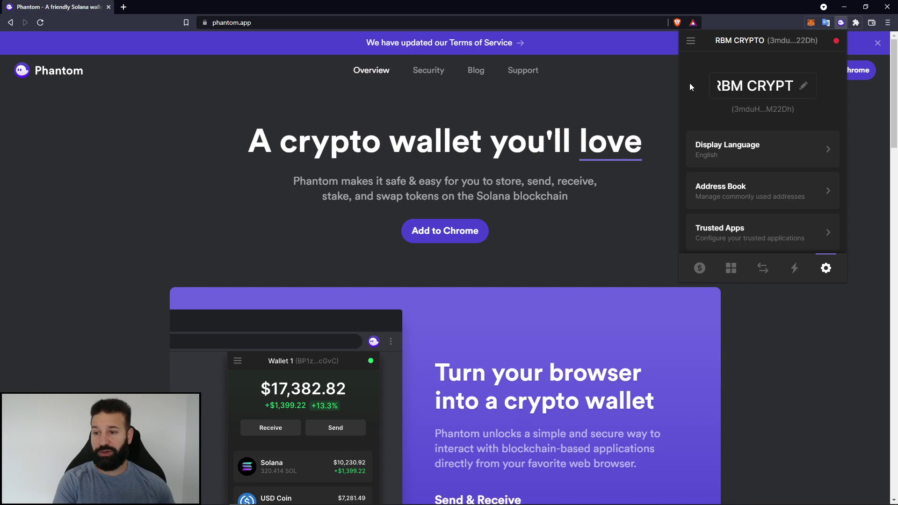
key(BackSpace)
key(BackSpace)
key(BackSpace)
key(BackSpace)
text(rypto)
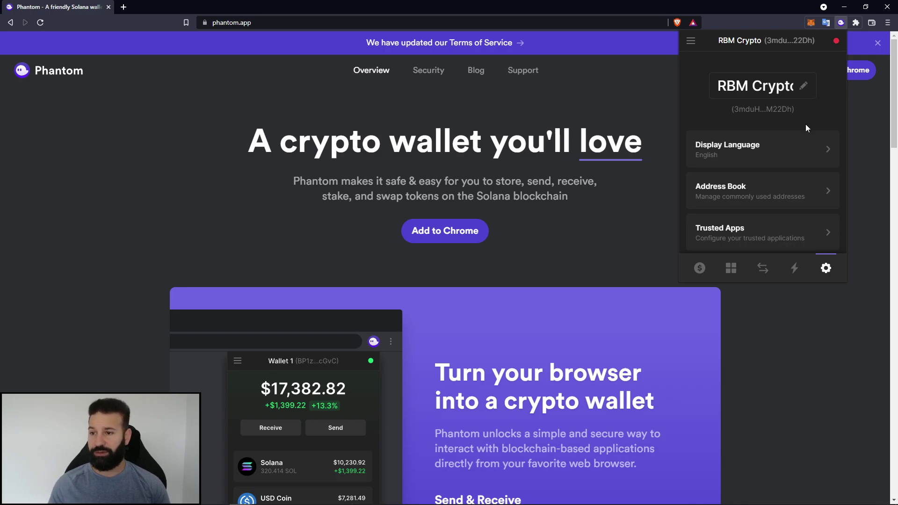
click(700, 267)
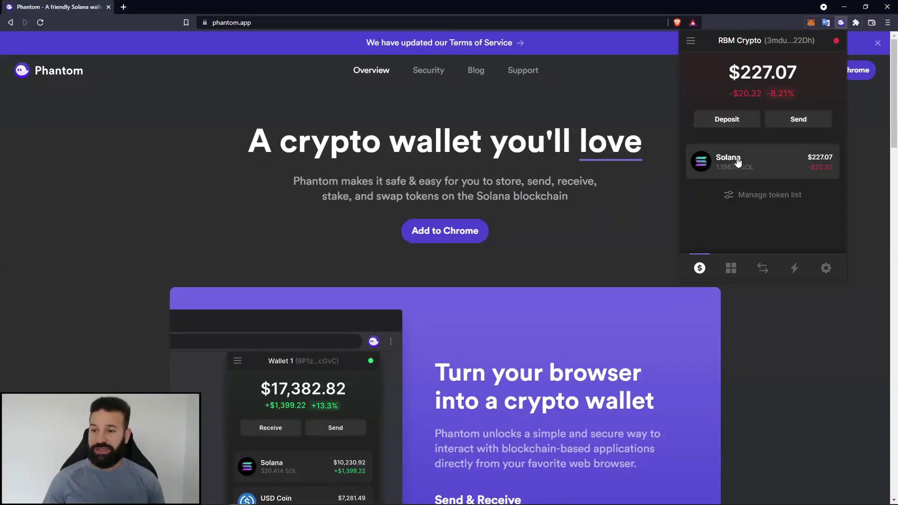
Step: Send the full 1.19879 SOL balance to the pasted recipient address
click(794, 123)
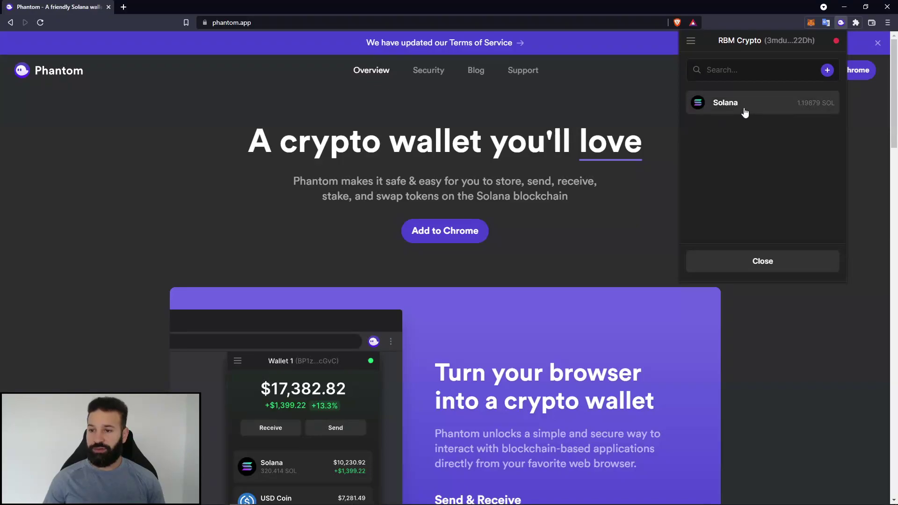
click(689, 110)
right_click(716, 164)
click(776, 234)
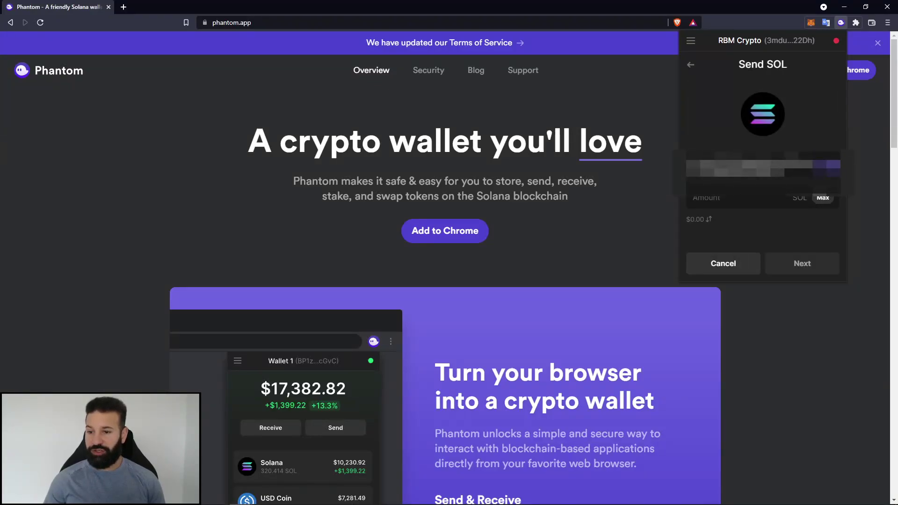
click(823, 198)
click(800, 264)
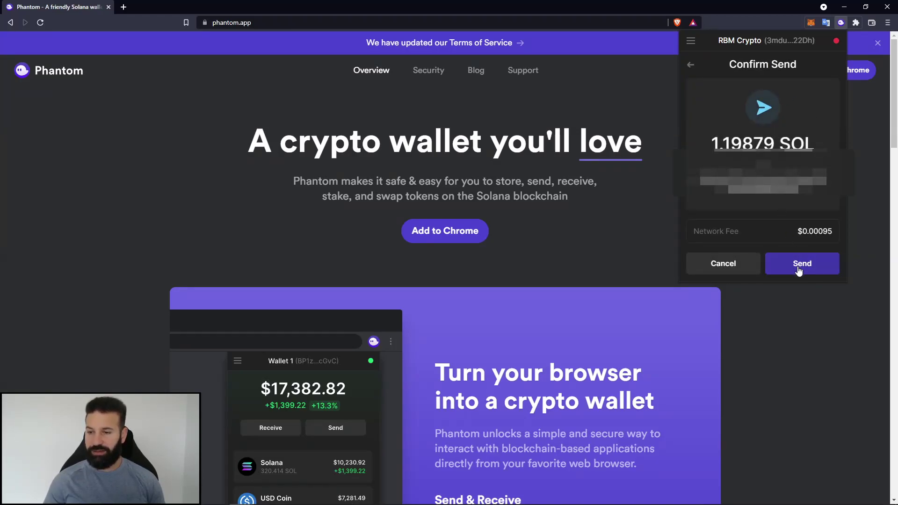
click(799, 268)
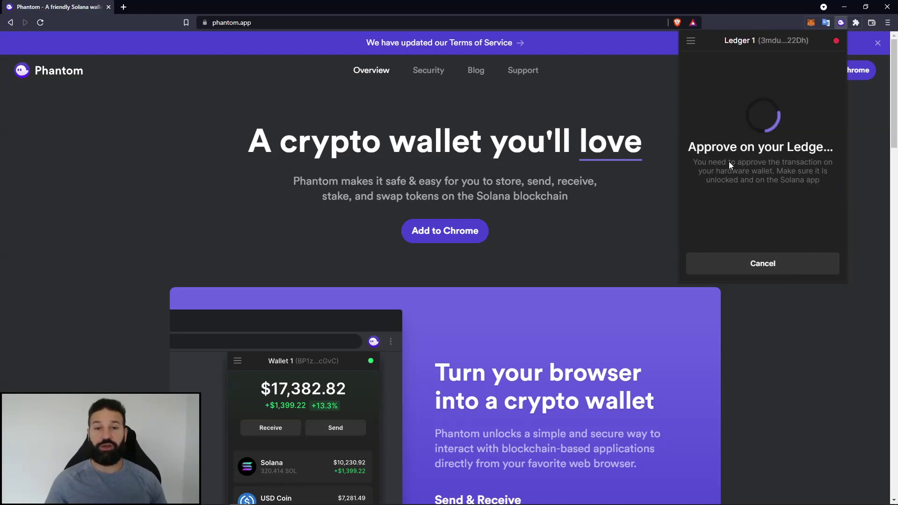